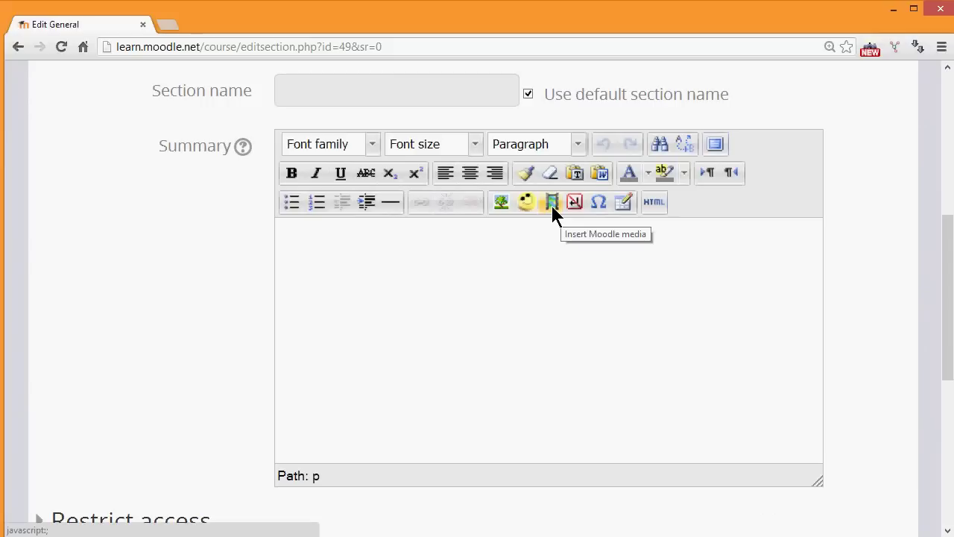
Discard the General section edits and scroll Basic French down to the Reading section
click(550, 203)
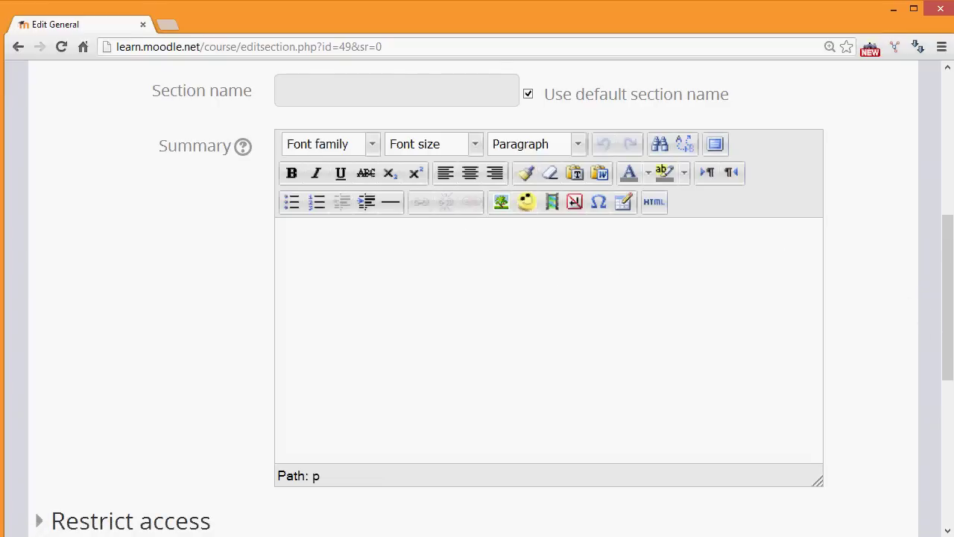
drag(947, 350, 947, 398)
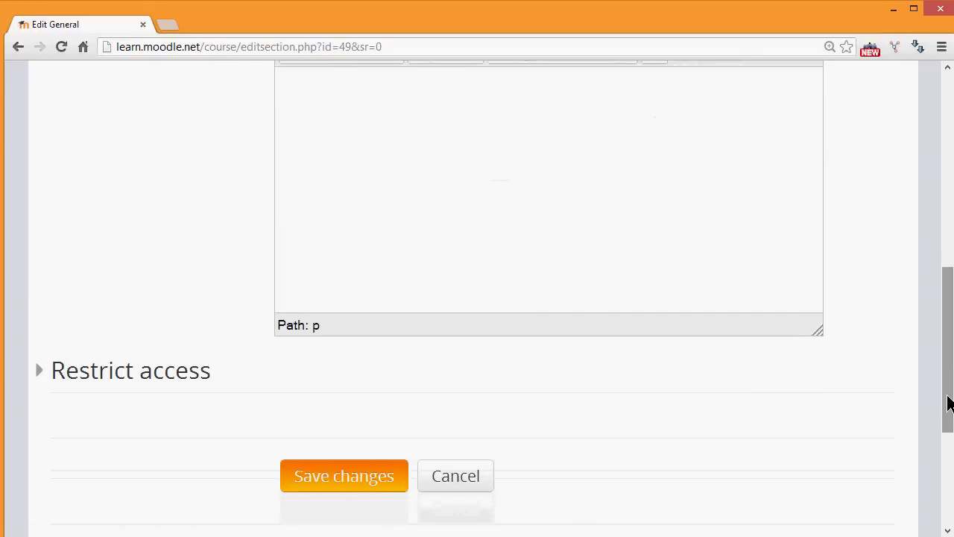
click(446, 489)
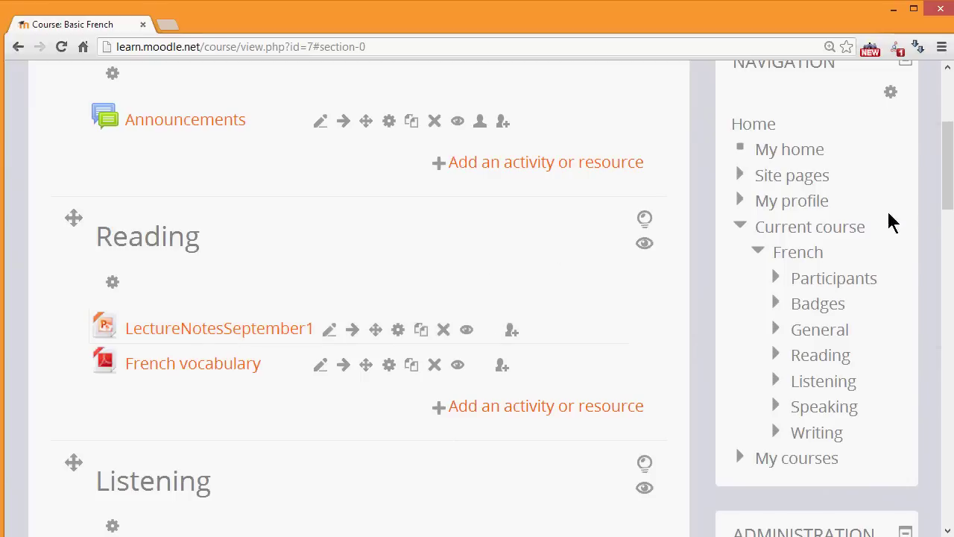
drag(949, 187, 948, 168)
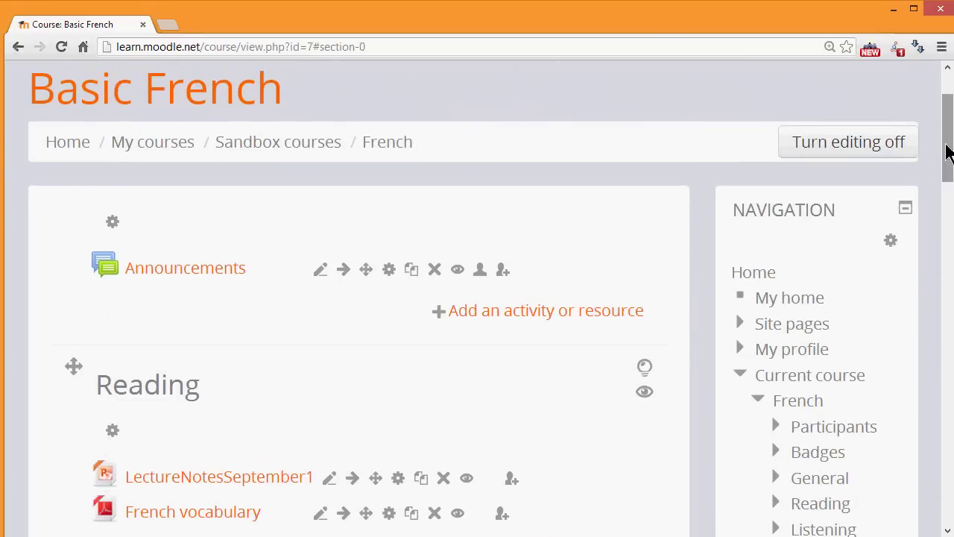
drag(946, 153, 947, 181)
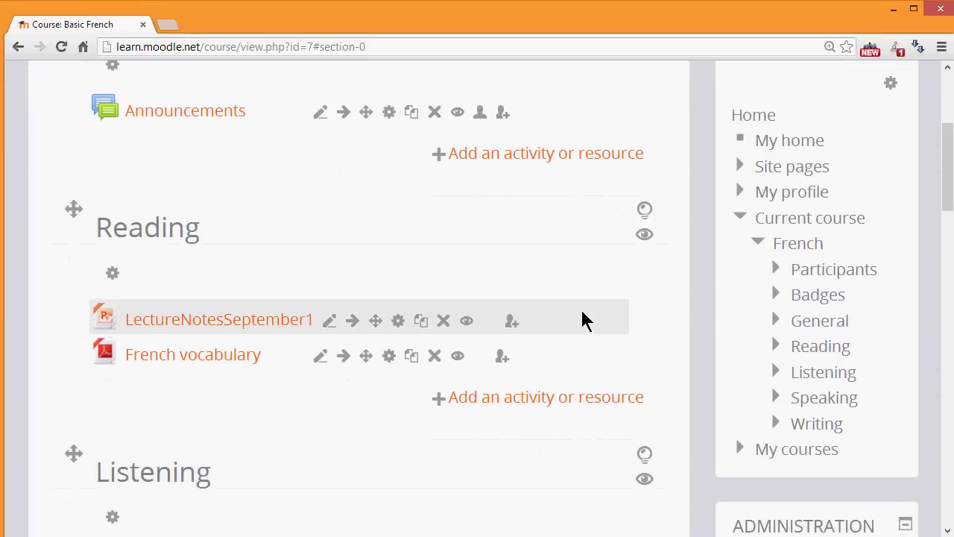
Add a new Label to the Reading section and show its text editor's full toolbar
click(490, 401)
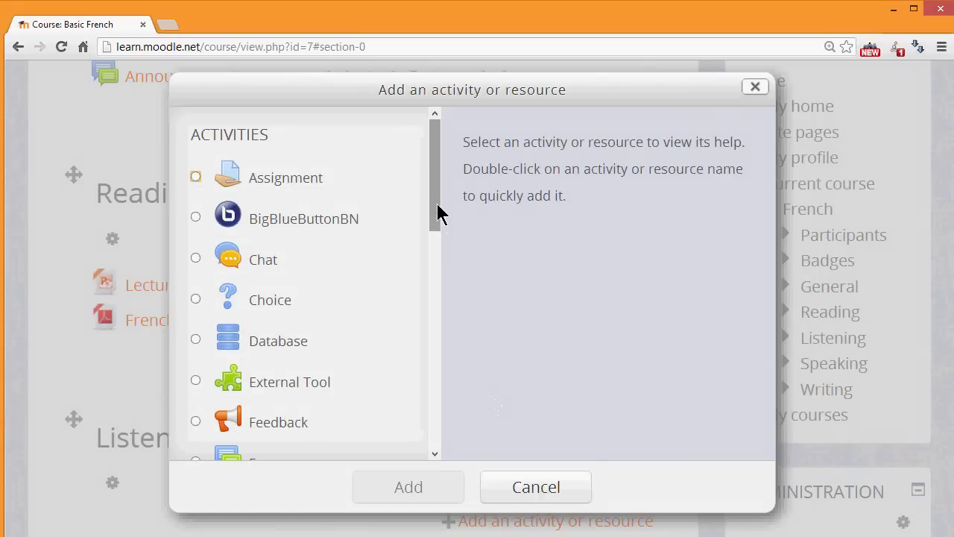
drag(438, 214, 432, 411)
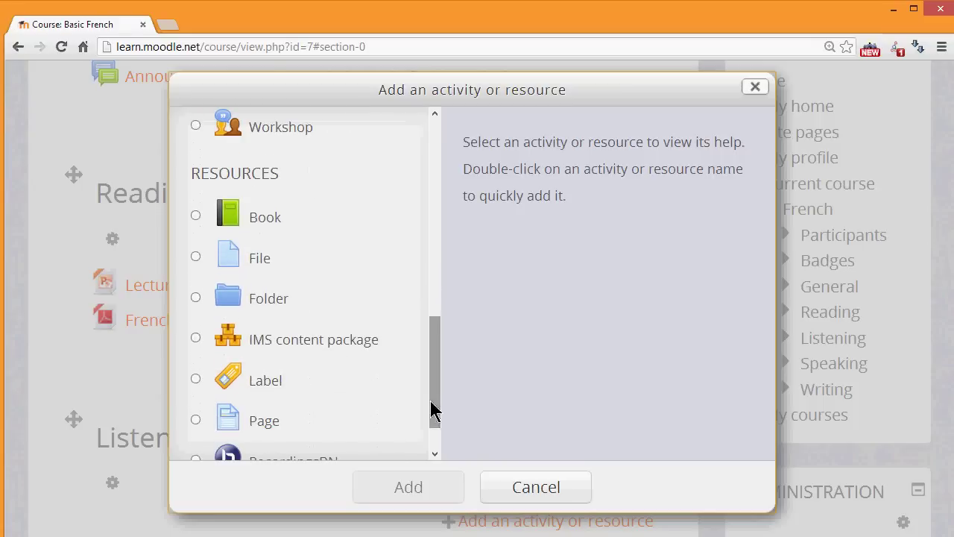
double_click(197, 380)
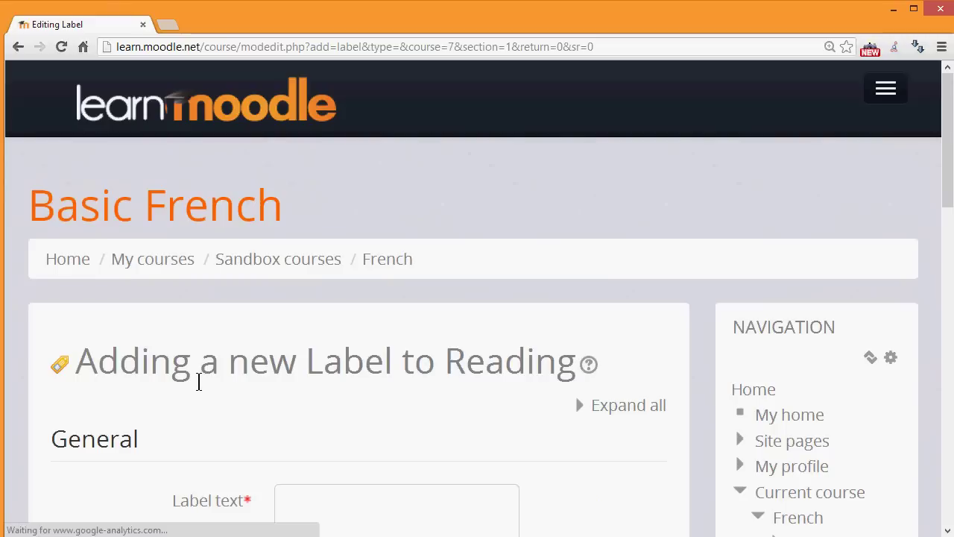
scroll(950, 224, down, 1)
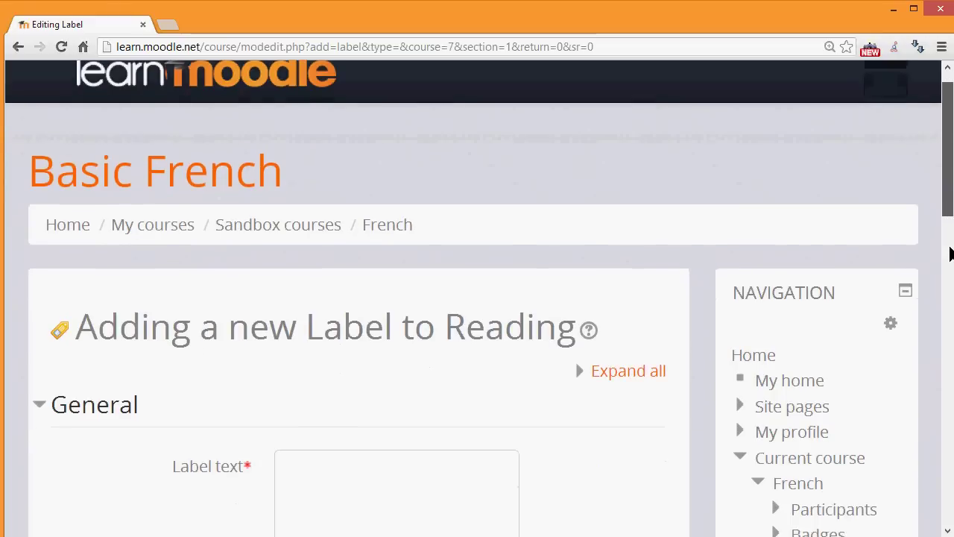
scroll(951, 269, down, 4)
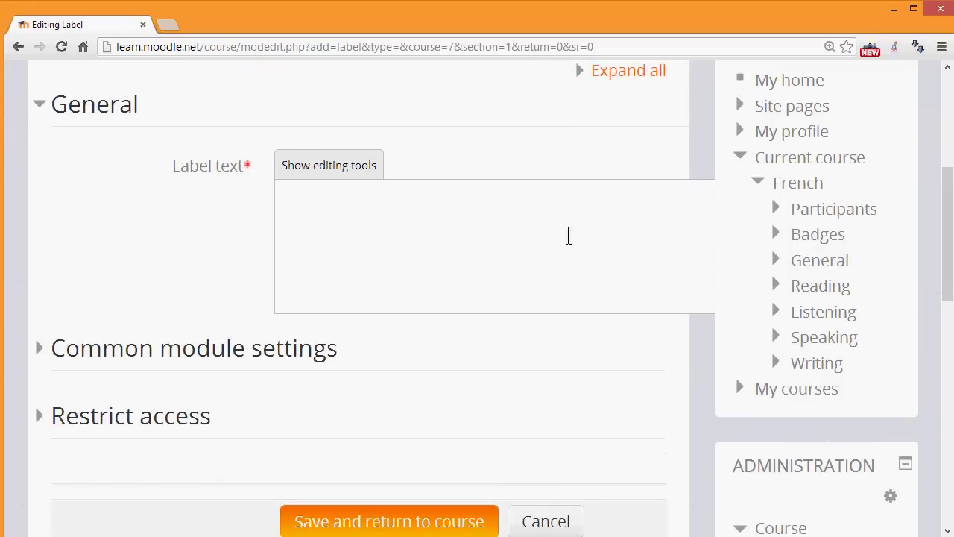
click(331, 168)
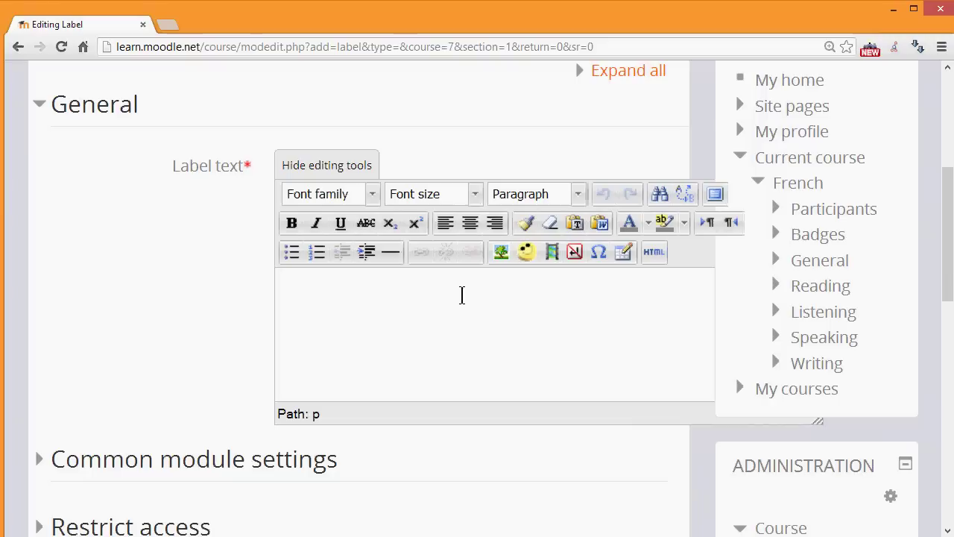
Open the Insert Moodle media file picker on its Youtube videos search
click(552, 254)
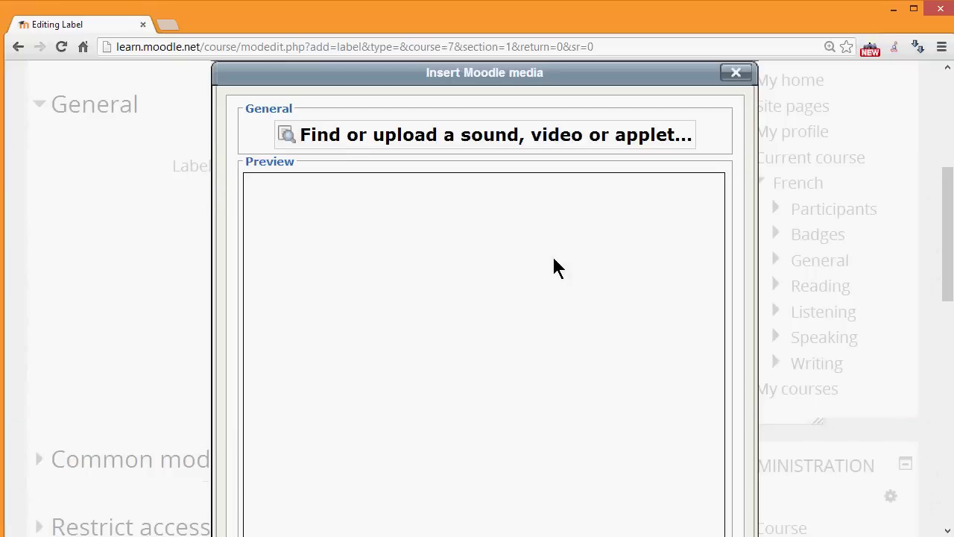
click(507, 147)
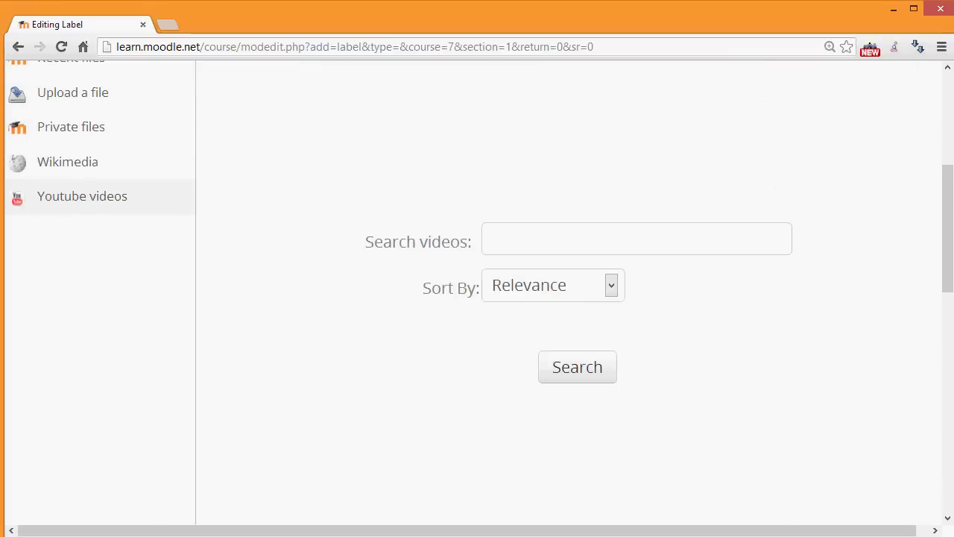
drag(950, 207, 949, 175)
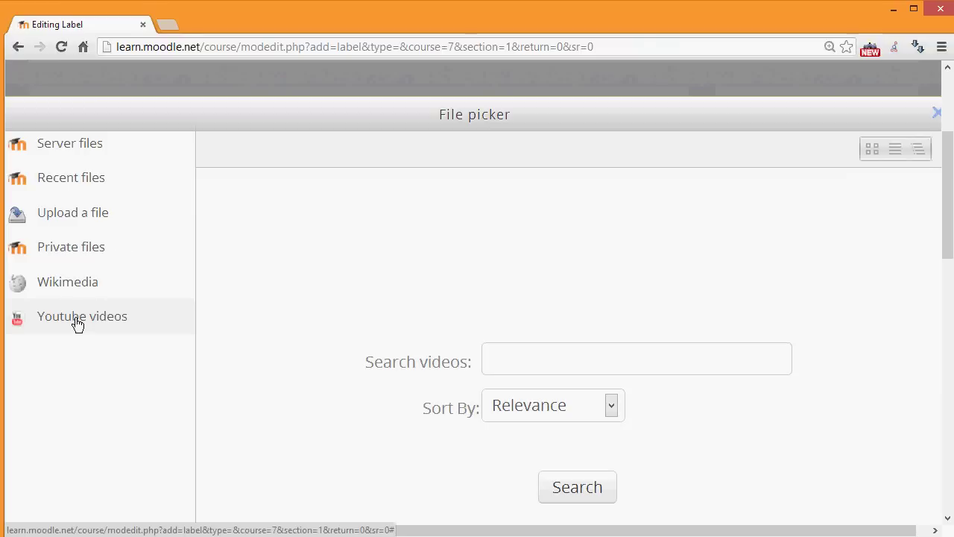
Enter 'Moodle overview' as the YouTube search, keeping results sorted by Relevance
click(550, 366)
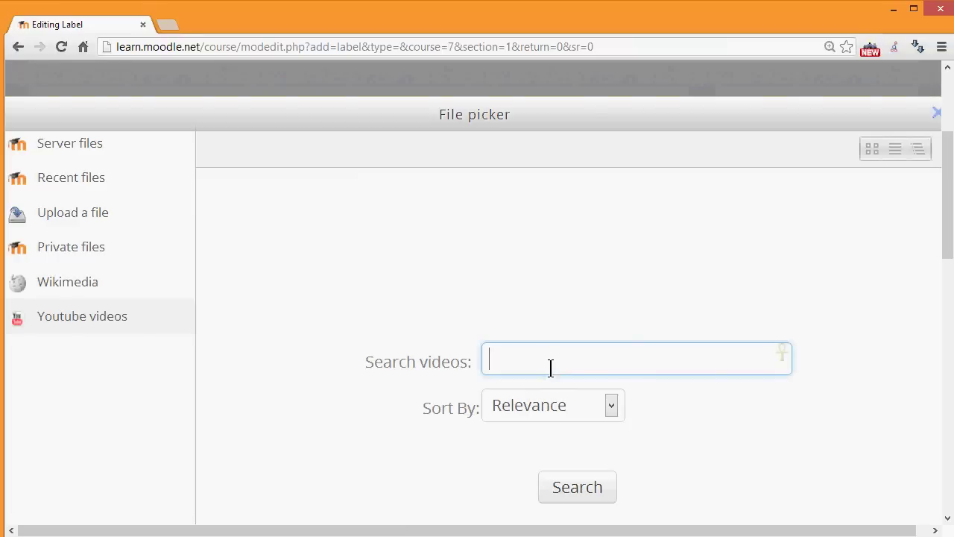
click(605, 408)
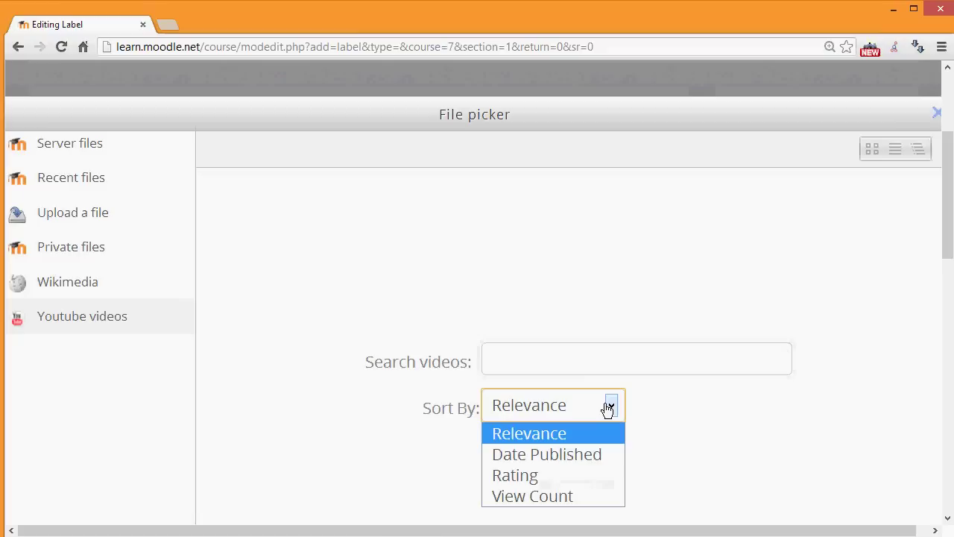
click(607, 407)
click(604, 365)
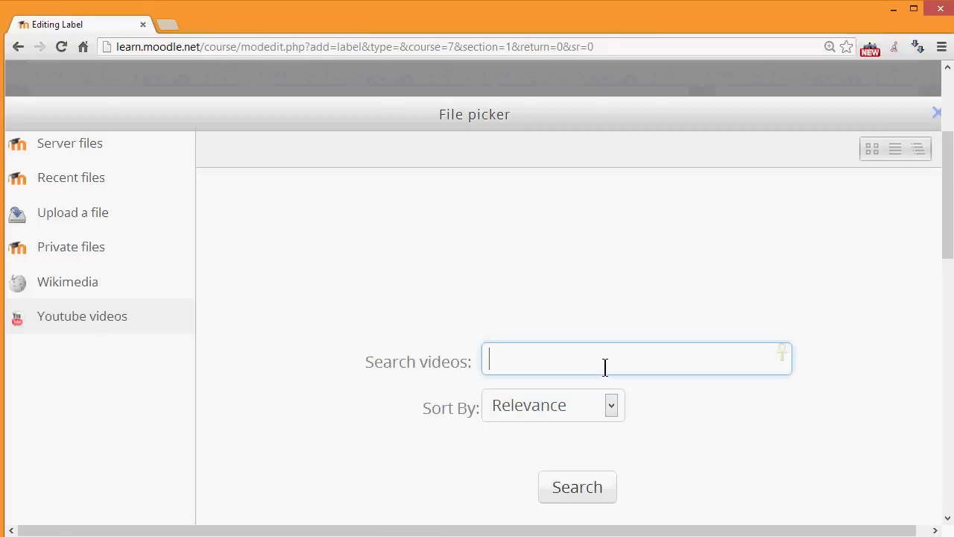
text(Moodle oer)
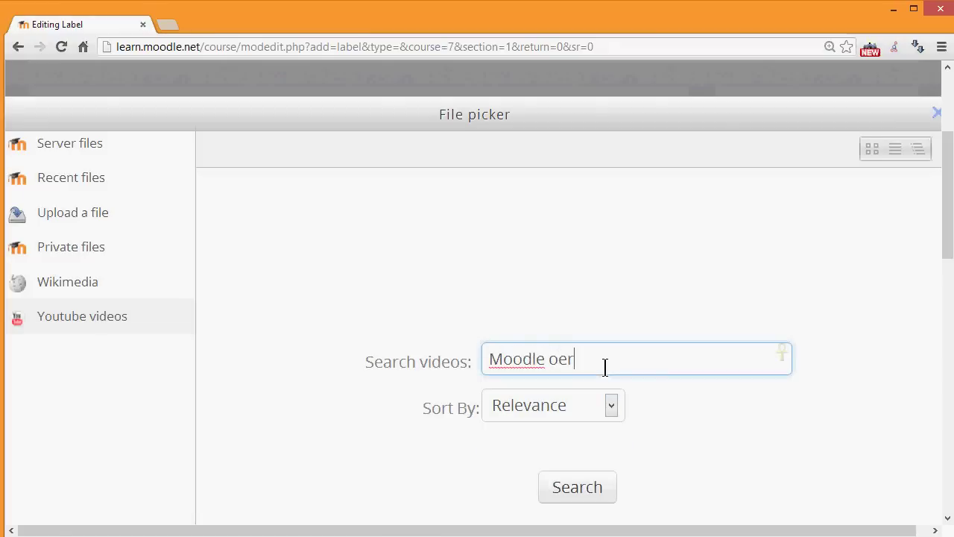
key(BackSpace)
key(BackSpace)
text(vervie)
text(w)
Run the search and select the Moodle Overview video
click(585, 487)
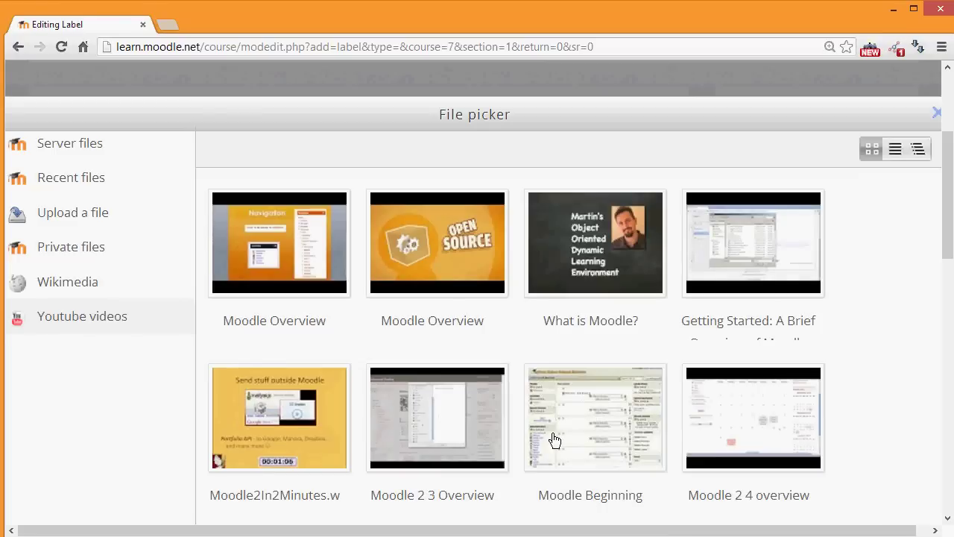
click(438, 257)
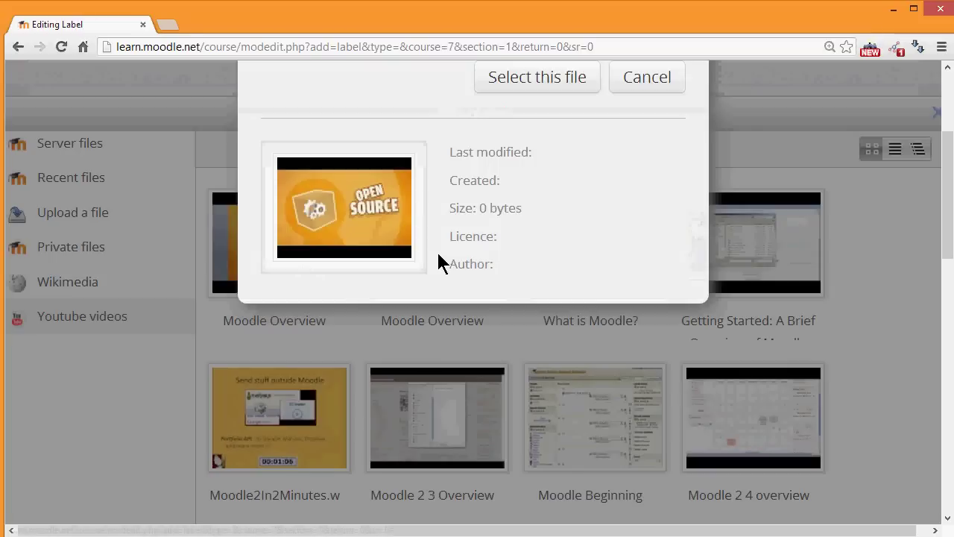
click(552, 77)
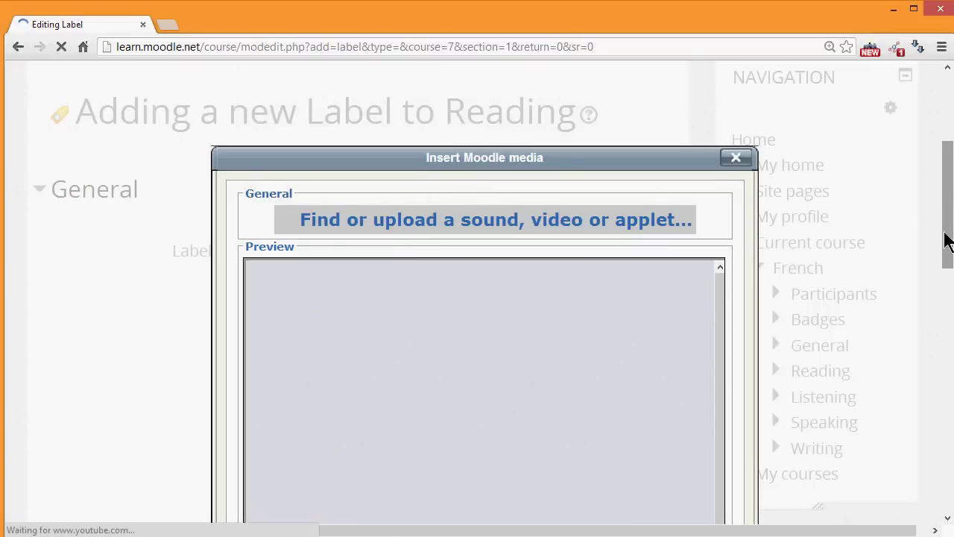
Insert the chosen Moodle Overview video into the label text
scroll(947, 266, down, 2)
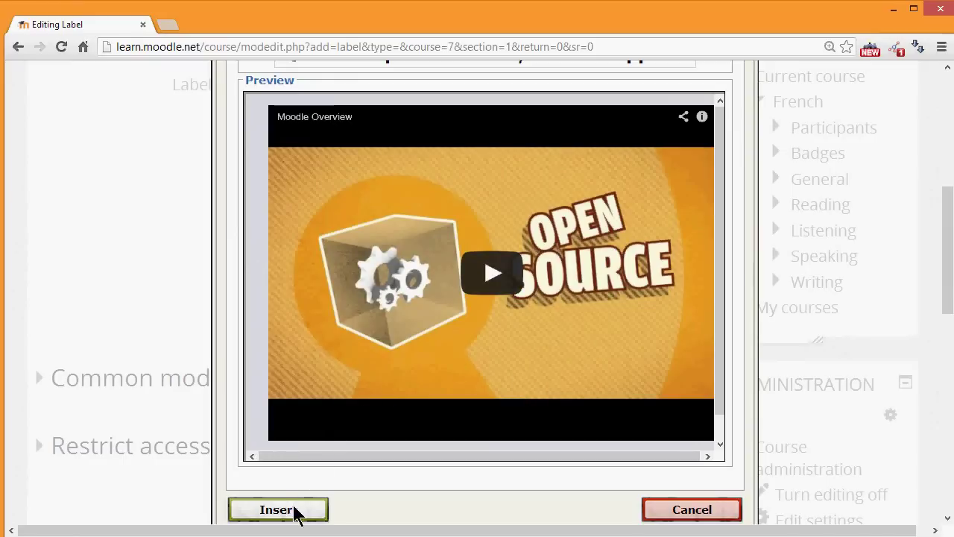
click(295, 512)
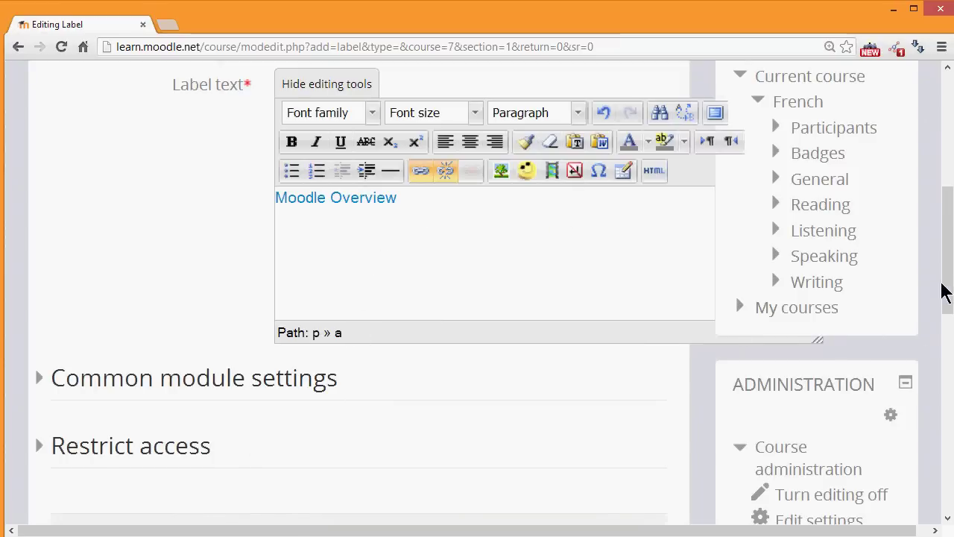
Save the label and view the embedded Moodle Overview video in Reading
scroll(948, 298, down, 2)
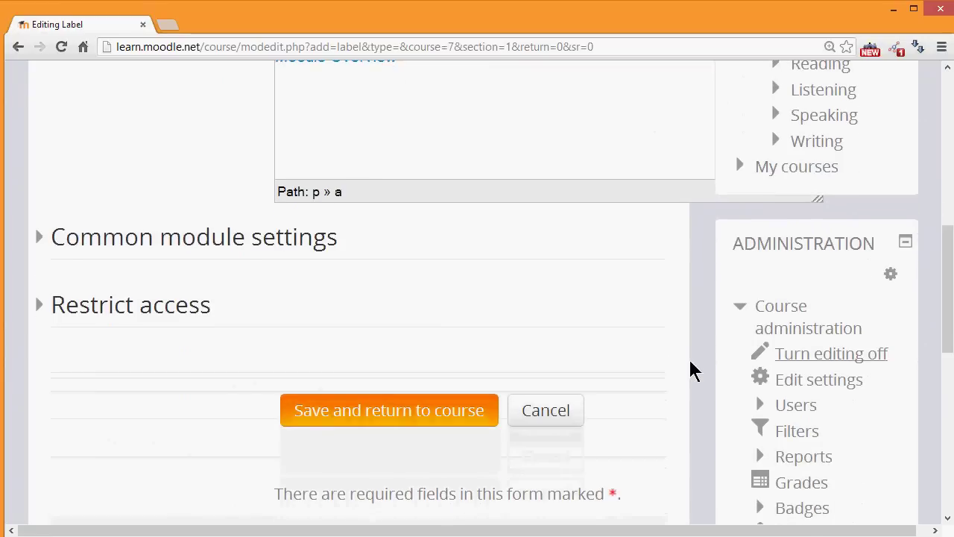
click(450, 418)
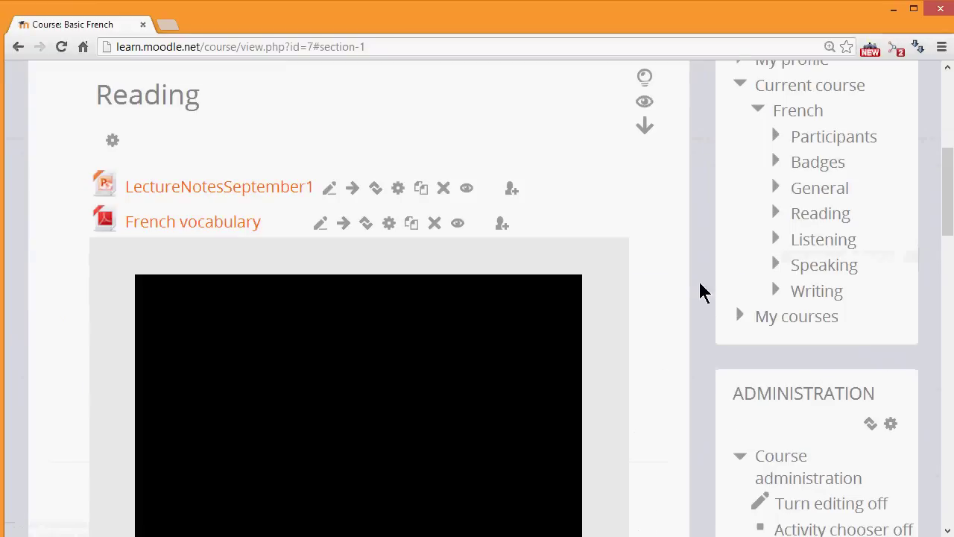
drag(950, 216, 948, 243)
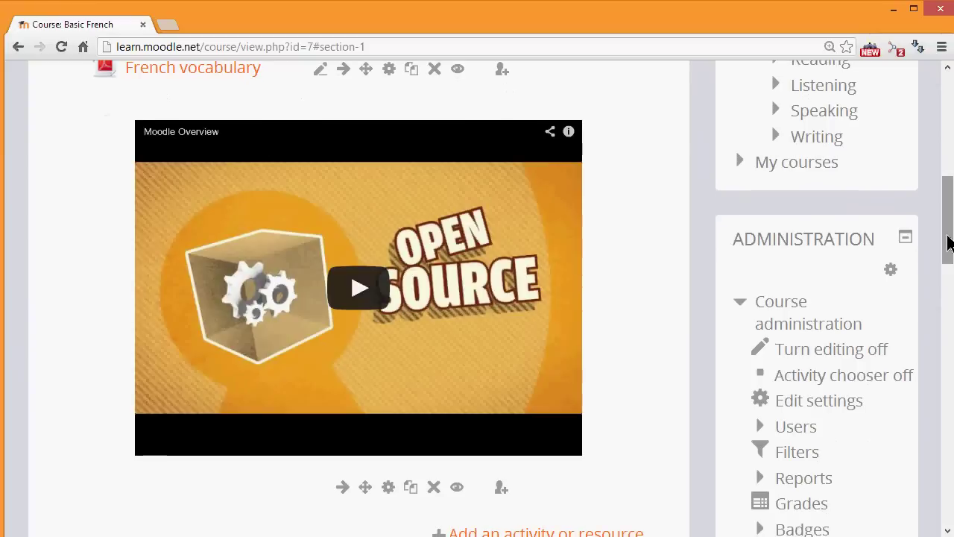